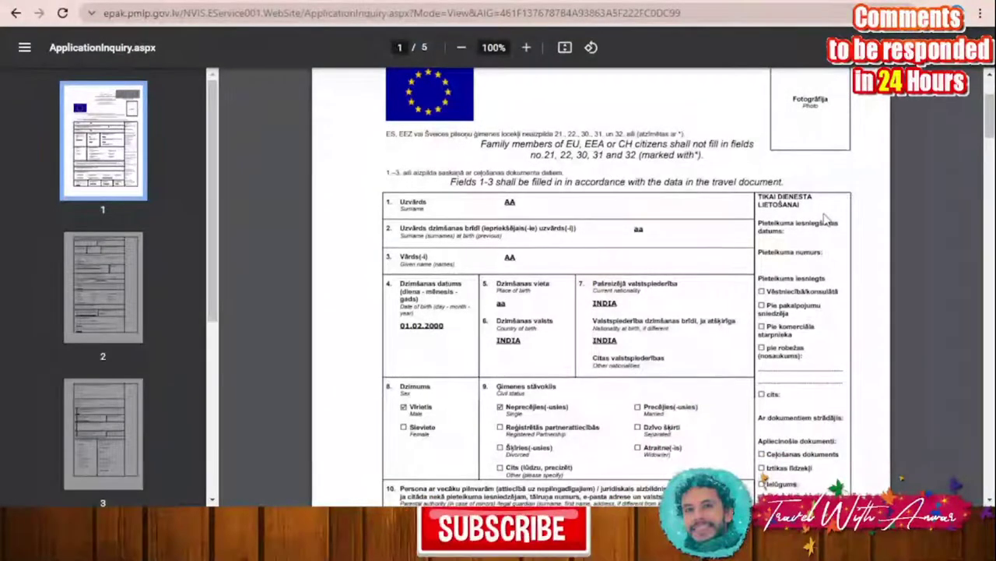
# Review all five pages of the completed Schengen visa application form, including the signature section and the barcode page
pyautogui.scroll(-4, 825, 220)
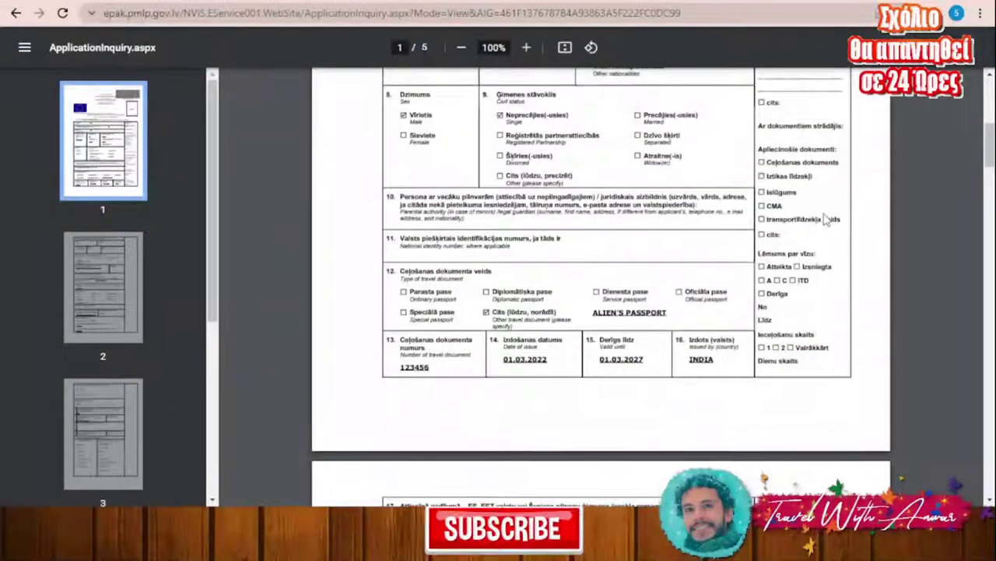
pyautogui.scroll(-10, 827, 220)
pyautogui.scroll(-15, 826, 220)
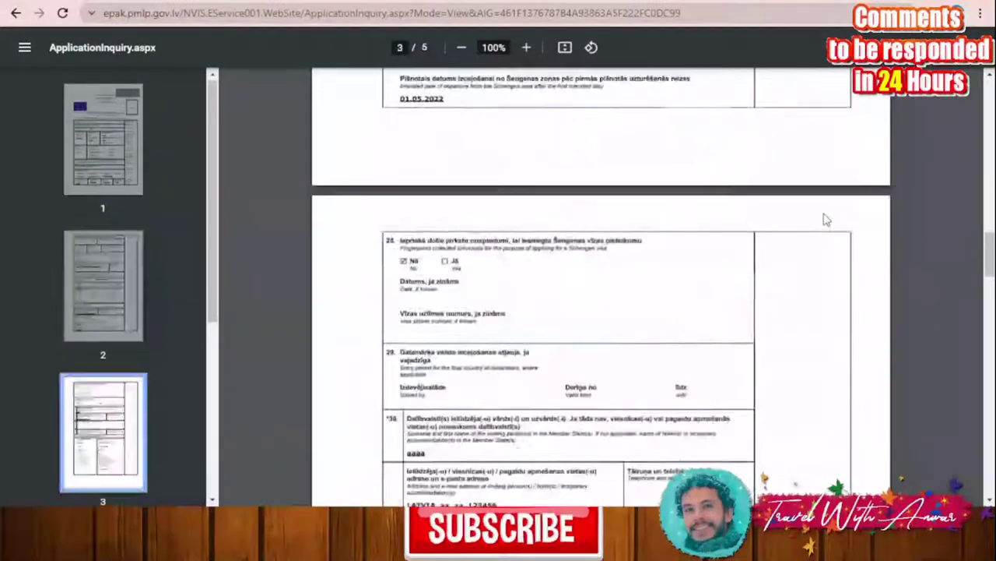
pyautogui.scroll(-8, 826, 221)
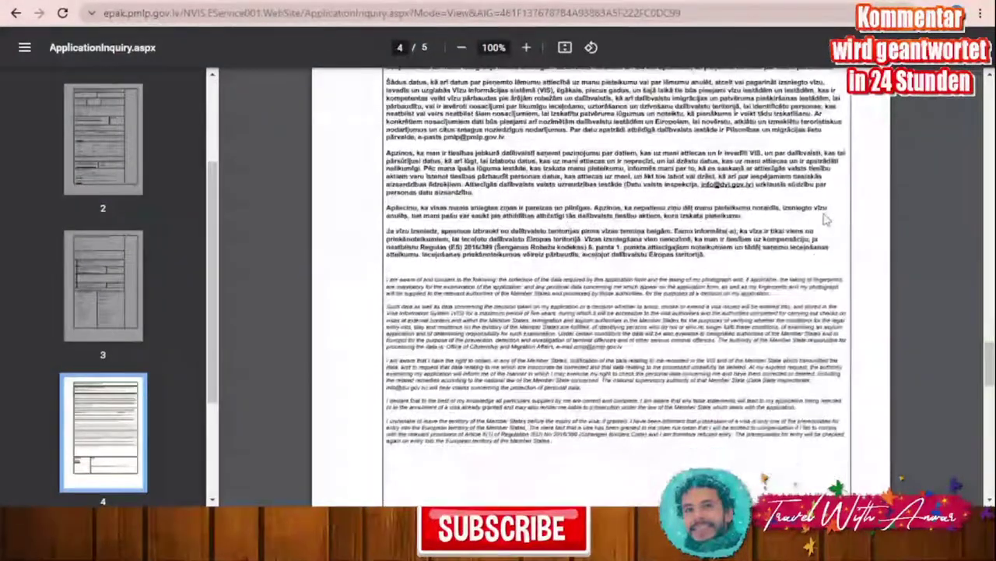
pyautogui.scroll(-3, 827, 221)
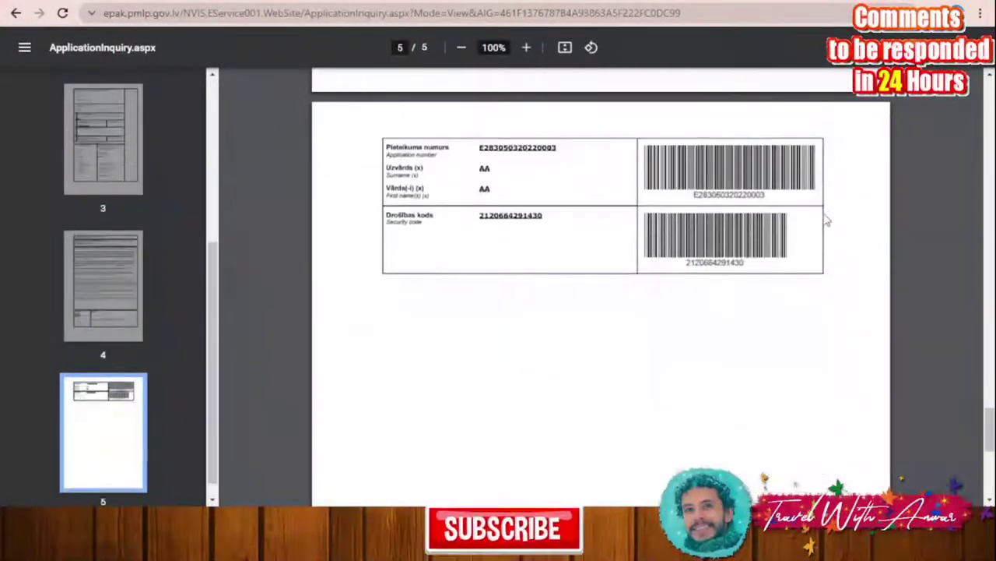
pyautogui.scroll(6, 827, 220)
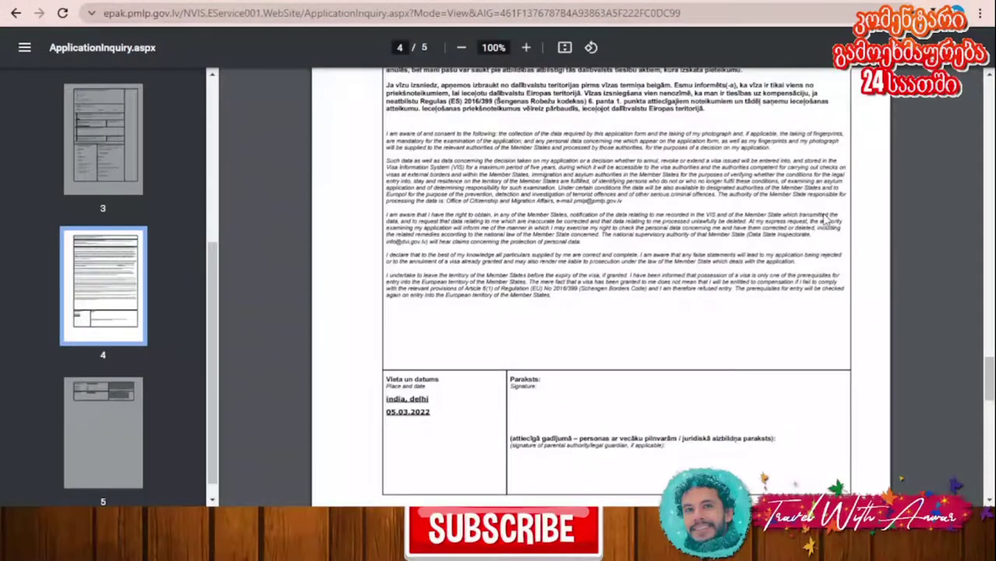
pyautogui.scroll(-2, 827, 220)
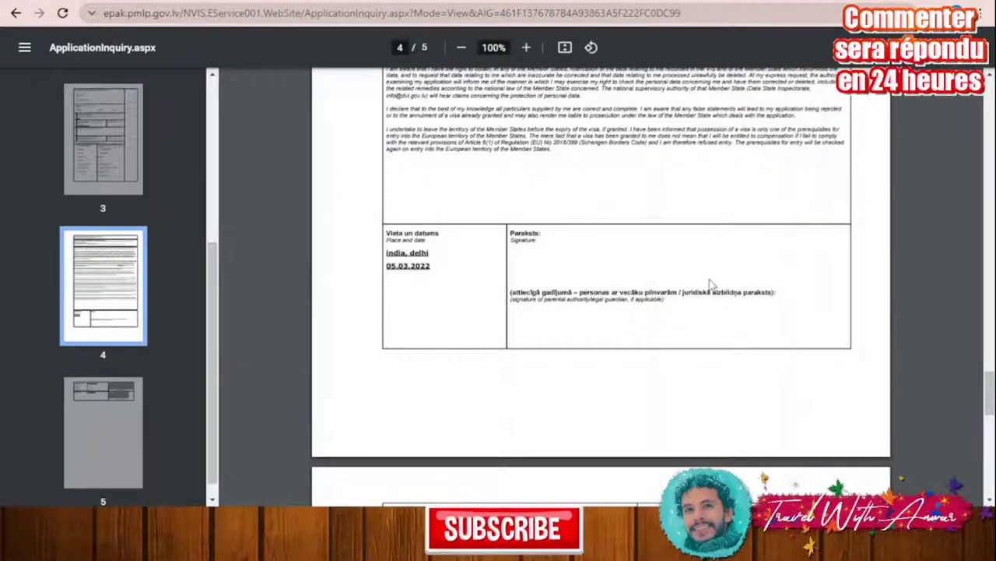
pyautogui.scroll(-5, 710, 286)
pyautogui.scroll(15, 710, 285)
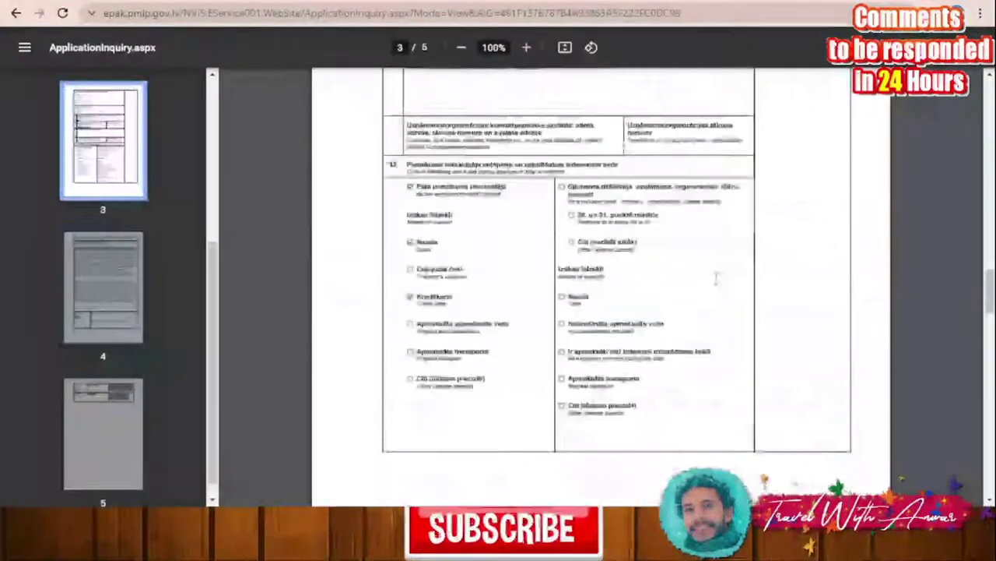
pyautogui.scroll(20, 718, 287)
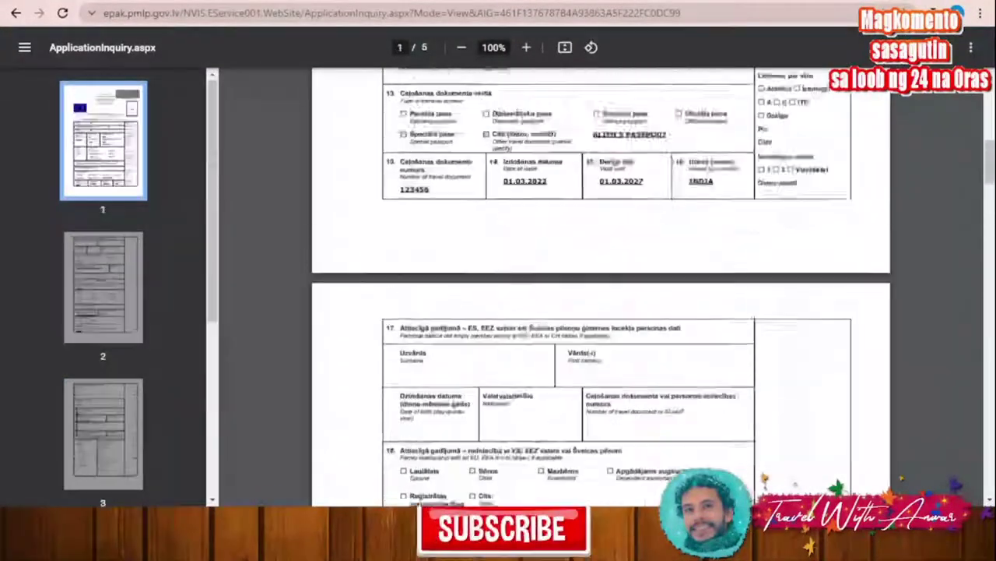
pyautogui.scroll(3, 718, 283)
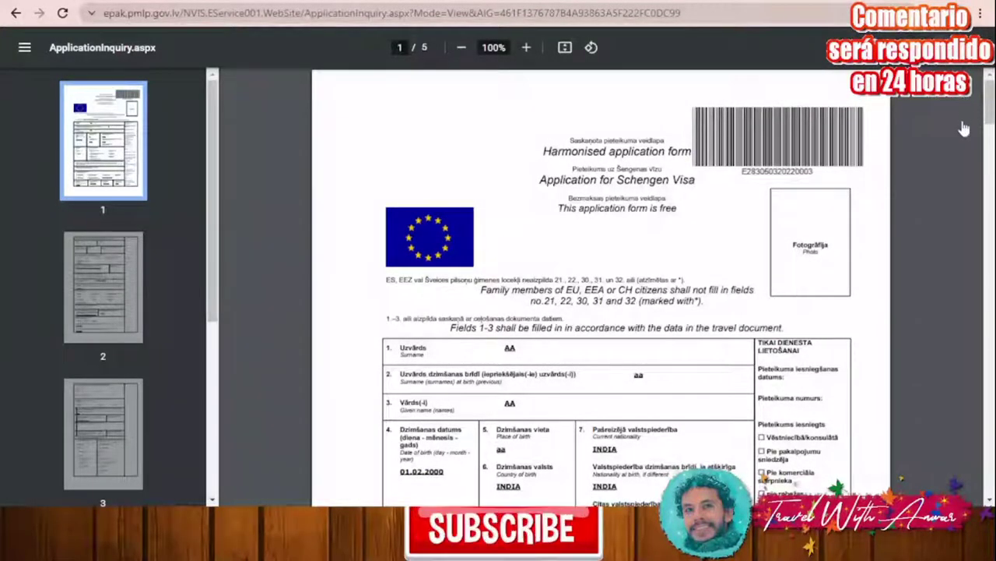
# Check the print preview of the application form with Save as PDF as the destination, and close it without saving
pyautogui.hotkey('ctrl', 'p')
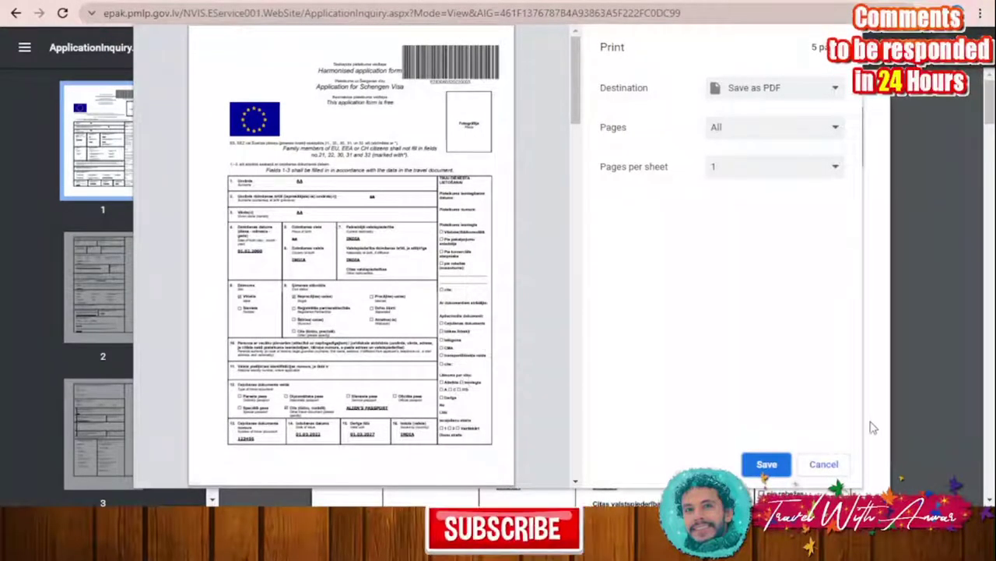
pyautogui.click(824, 463)
pyautogui.scroll(-10, 834, 311)
pyautogui.scroll(10, 832, 314)
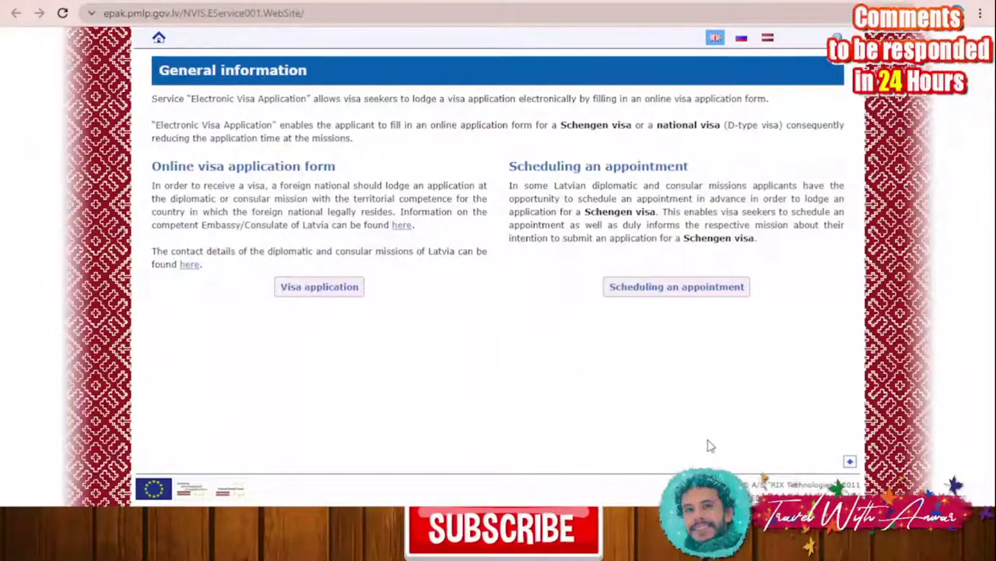
# Start an appointment reservation on the Latvian visa site, accepting the terms of service, and choose RUSSIAN FEDERATION as the embassy country
pyautogui.click(652, 299)
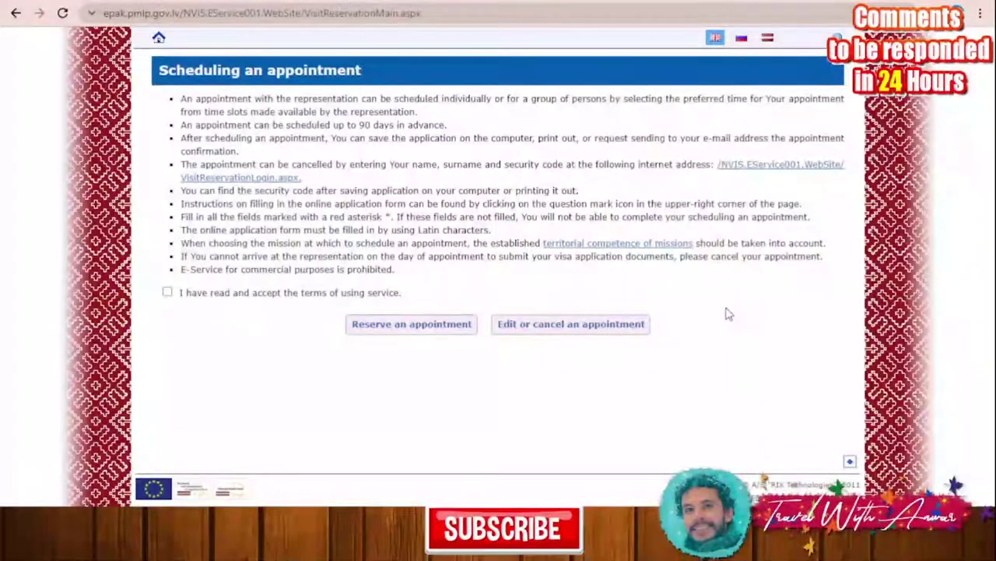
pyautogui.click(410, 328)
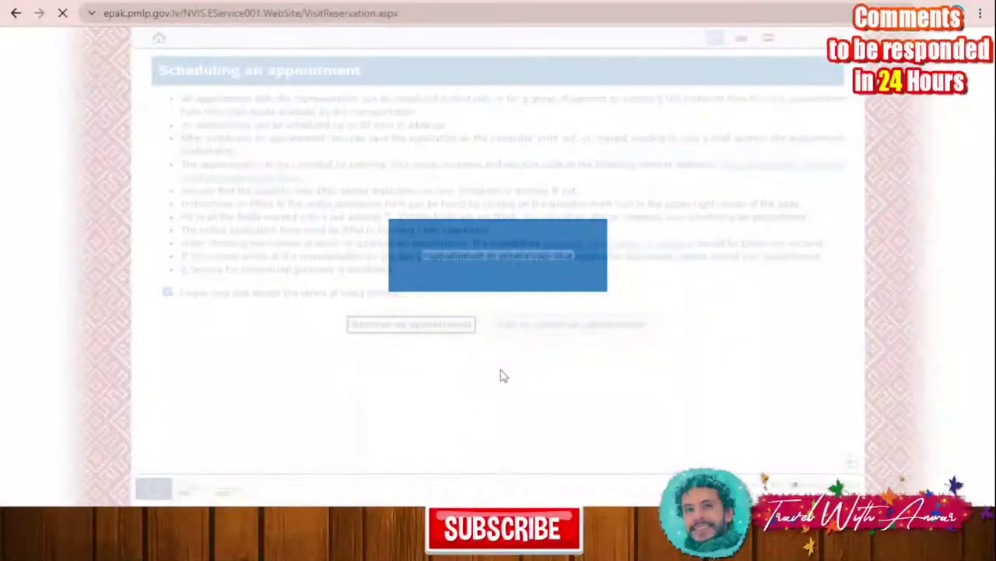
pyautogui.click(440, 134)
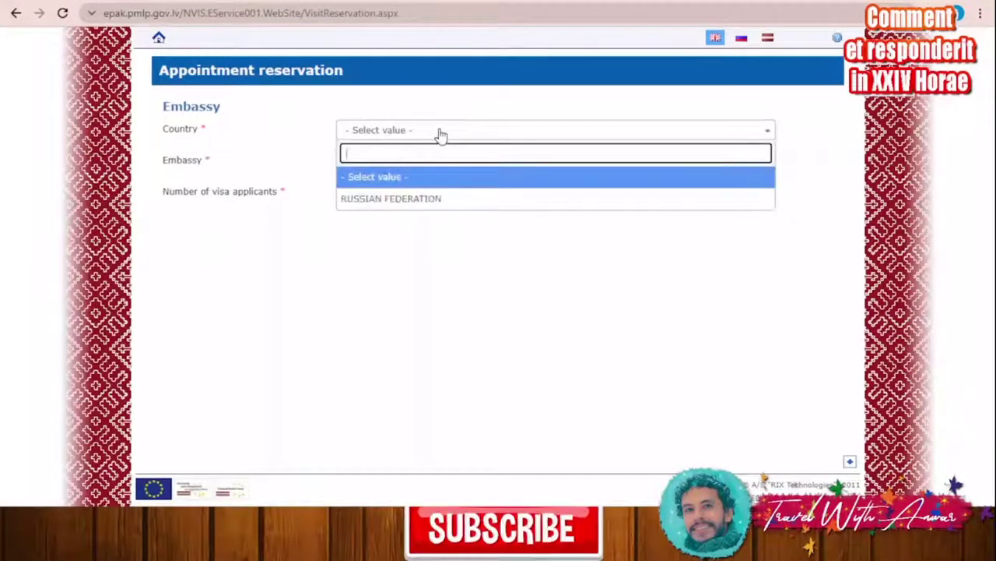
pyautogui.click(417, 200)
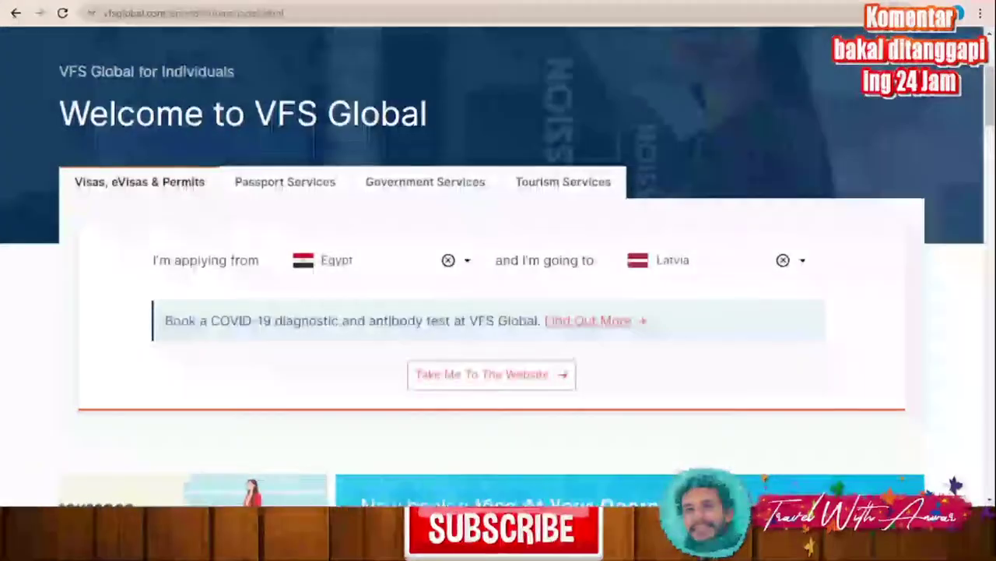
# On the VFS Global site, set the country of application to Indonesia with Latvia as the destination, and go to that visa website
pyautogui.click(448, 260)
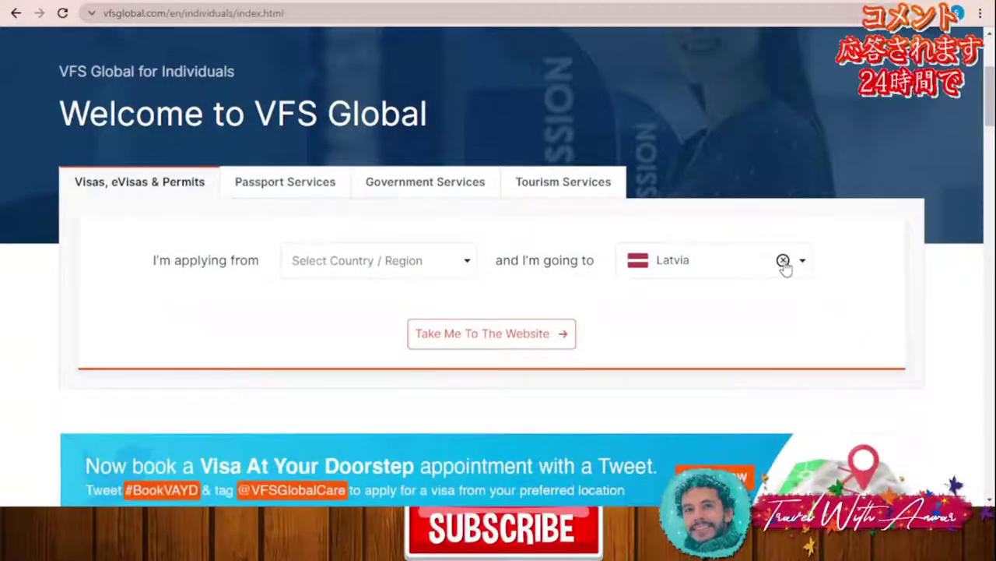
pyautogui.click(466, 261)
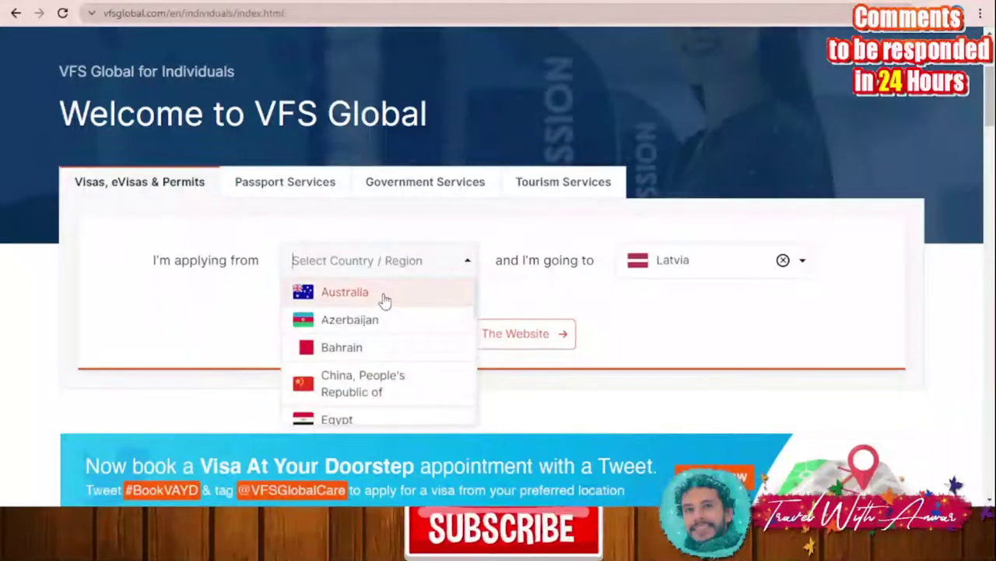
pyautogui.write('I')
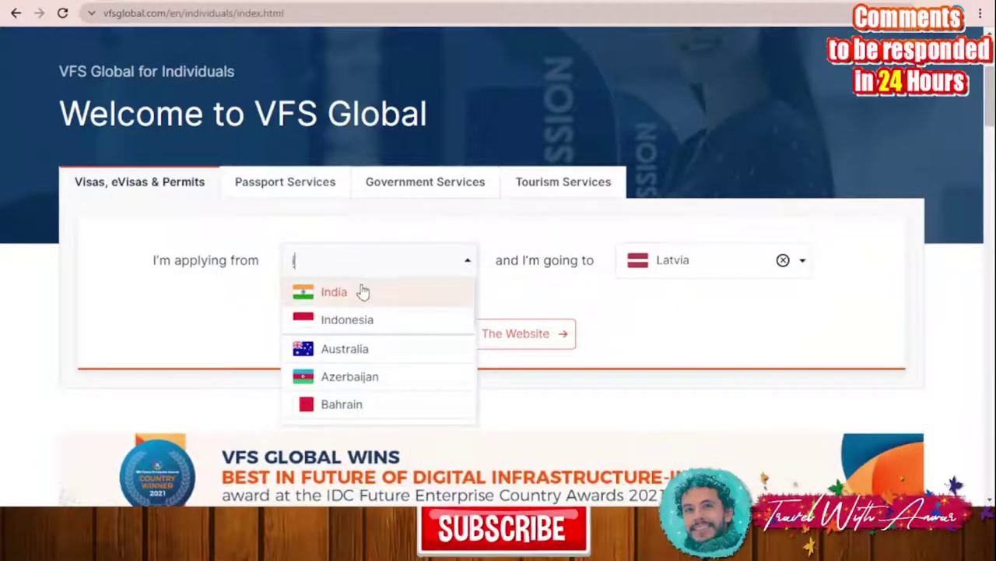
pyautogui.click(382, 321)
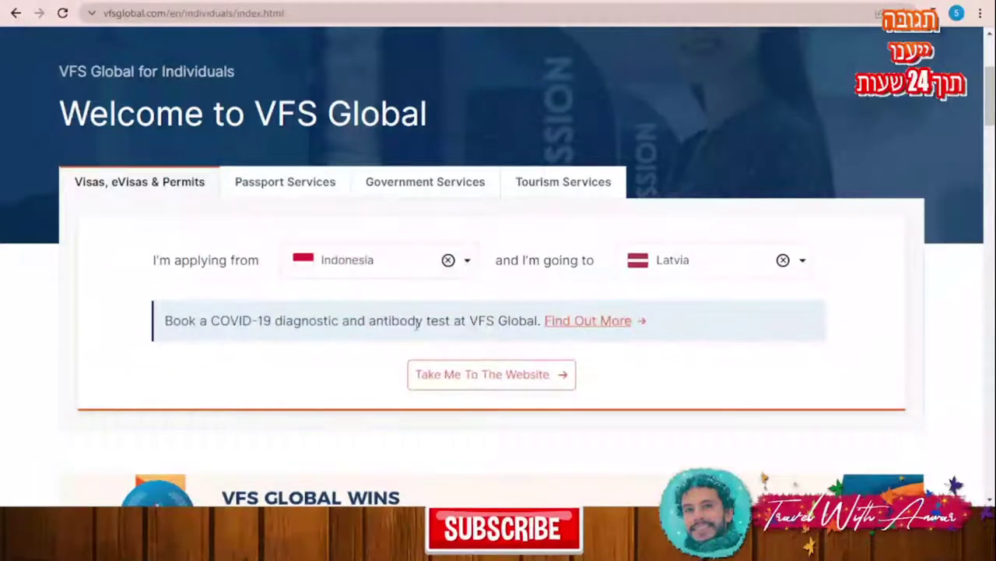
pyautogui.click(525, 378)
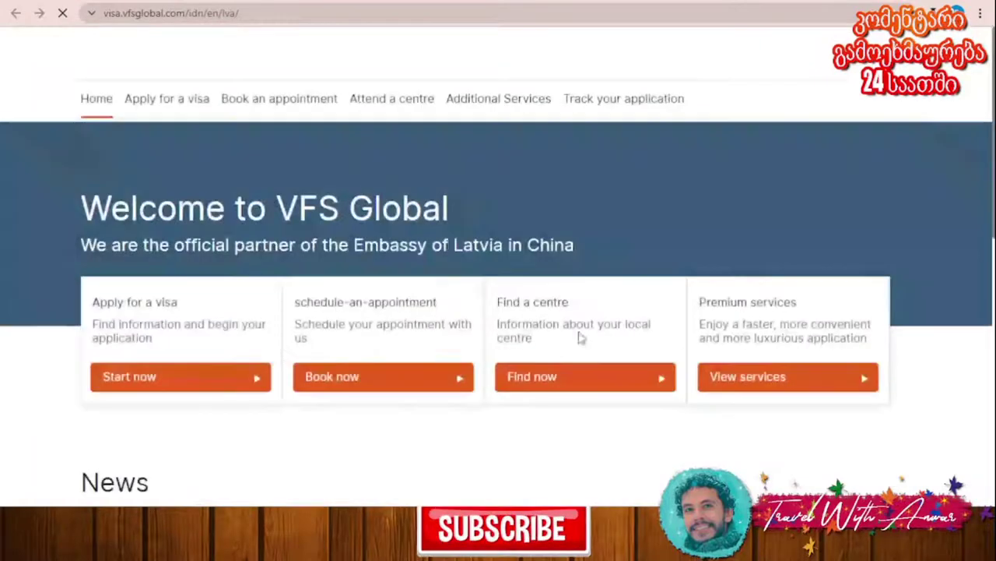
# Look over the Latvia visa home page and open the information about starting a visa application
pyautogui.scroll(-5, 414, 231)
pyautogui.scroll(4, 311, 249)
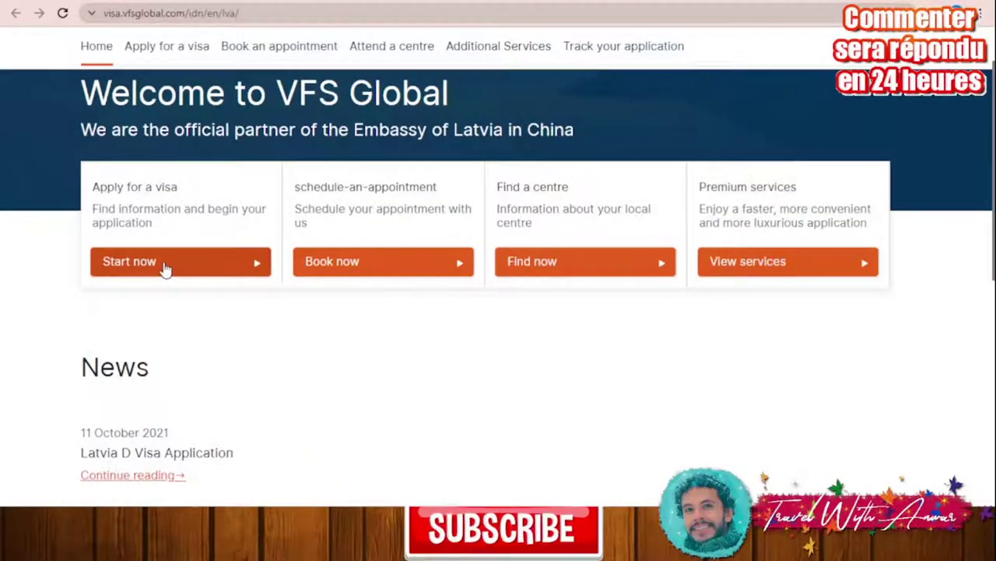
pyautogui.click(195, 270)
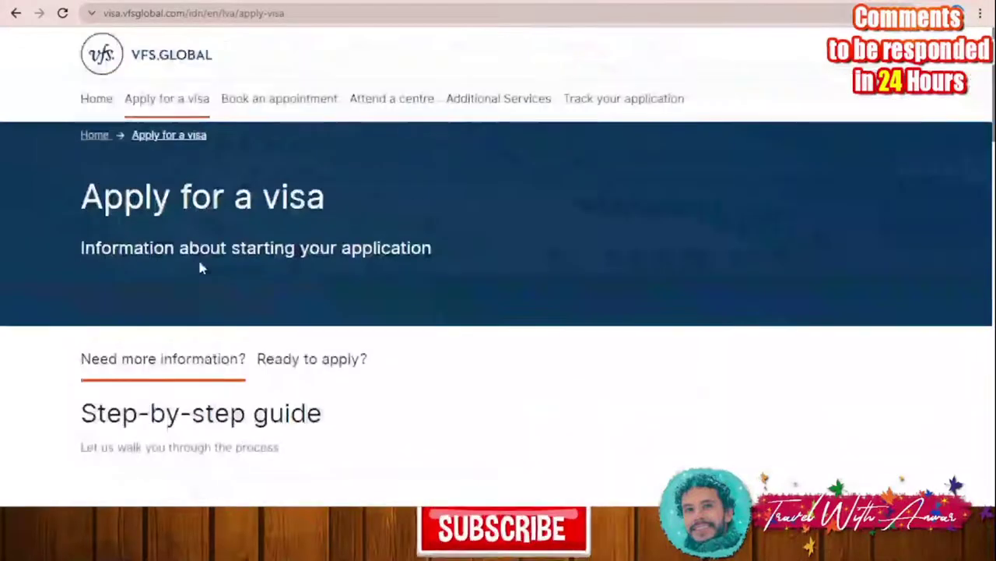
# Expand the Book an appointment section of the step-by-step guide and highlight the text "no need to book an appointment."
pyautogui.scroll(-6, 199, 268)
pyautogui.click(887, 288)
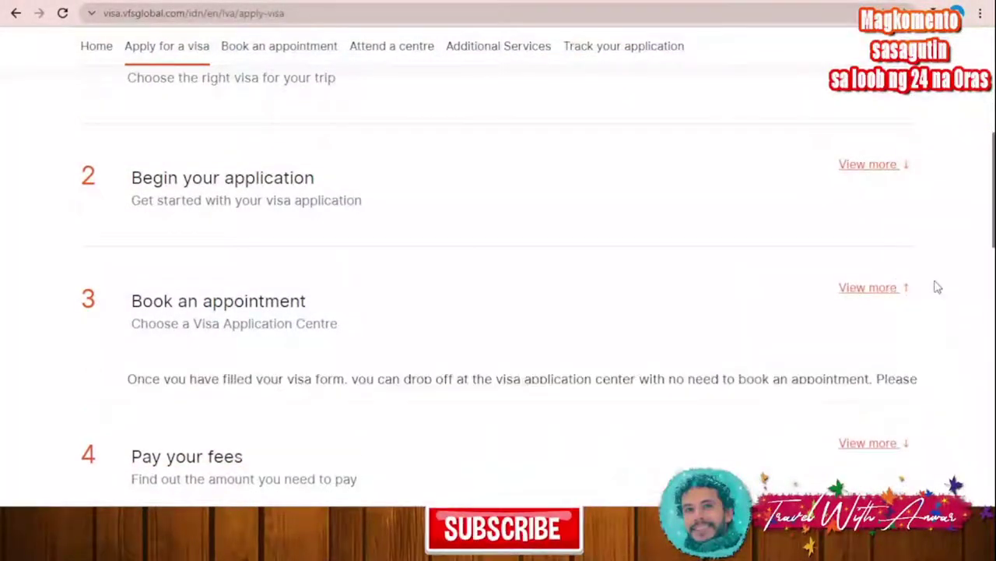
pyautogui.scroll(-1, 952, 275)
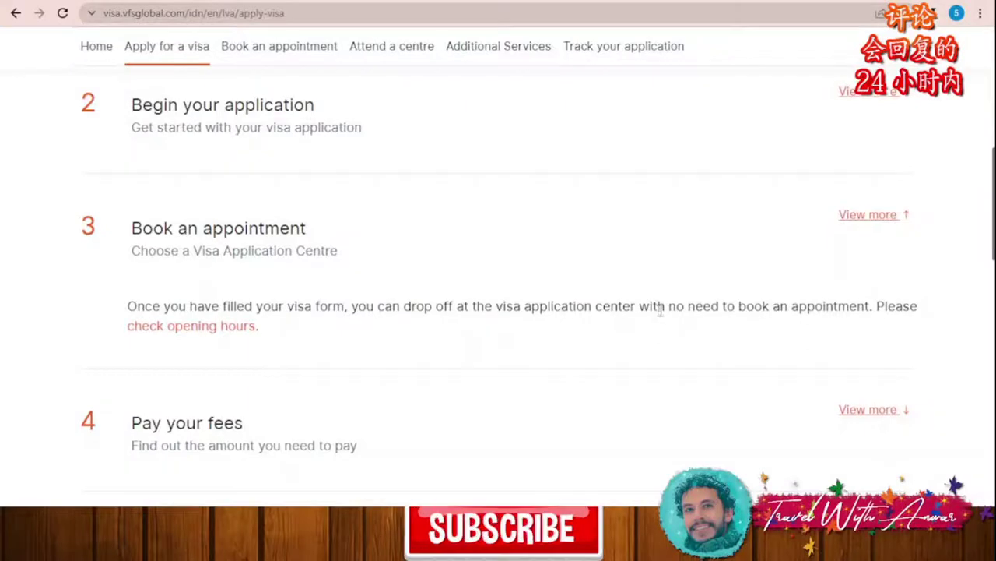
pyautogui.moveTo(674, 307); pyautogui.dragTo(801, 308)
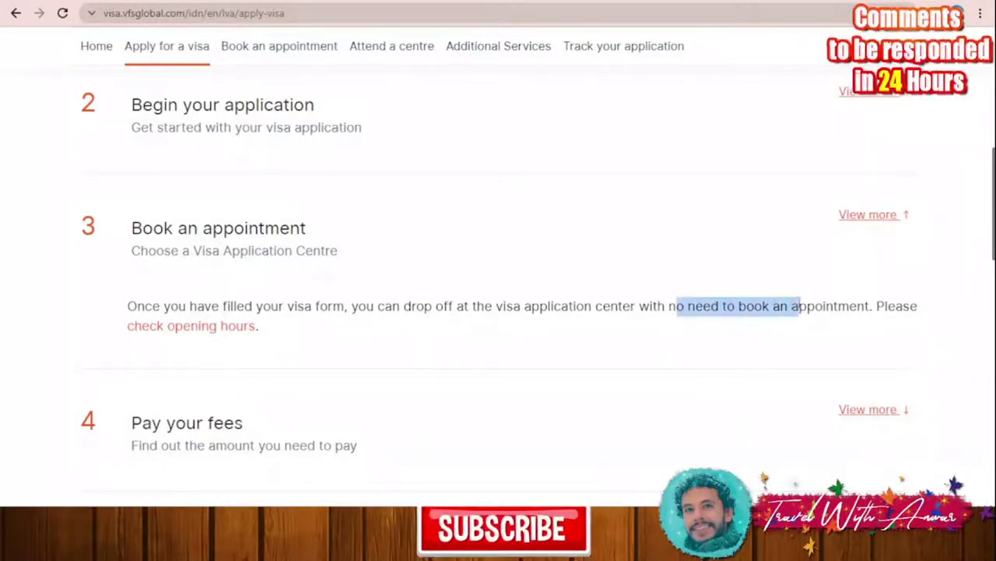
pyautogui.click(679, 314)
pyautogui.moveTo(671, 308); pyautogui.dragTo(877, 310)
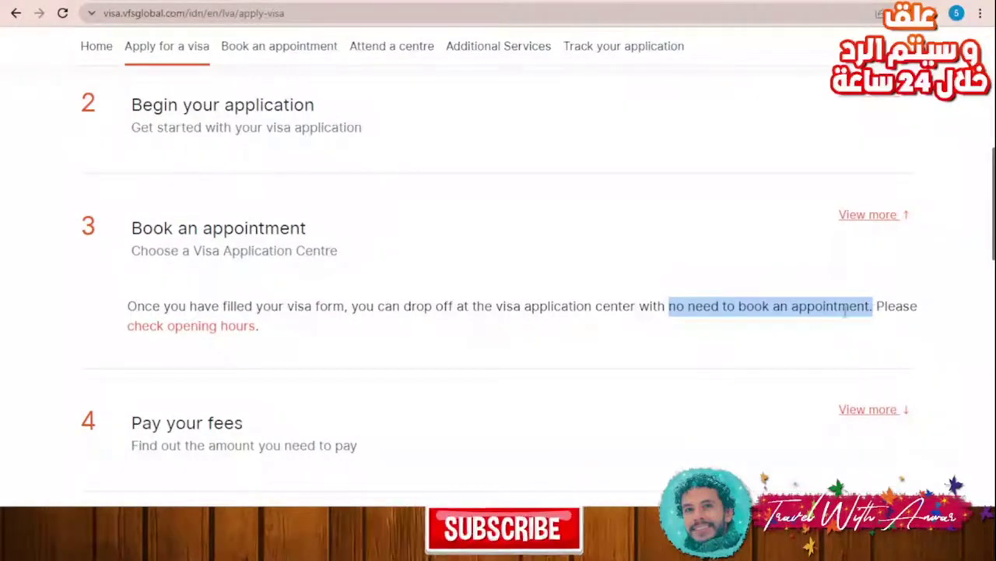
# Collapse the Book an appointment section and expand Pay your fees to read how the visa fee is paid
pyautogui.click(894, 225)
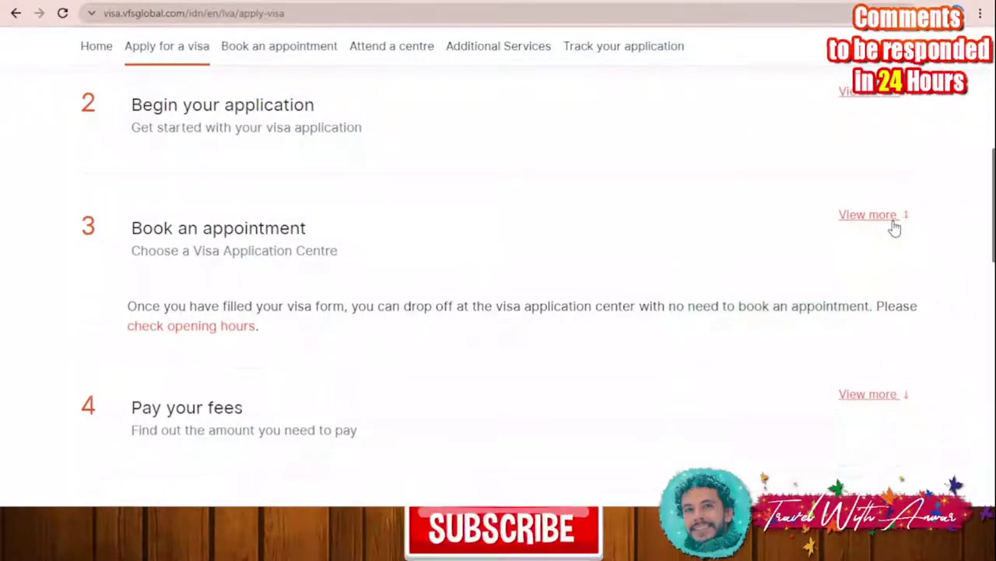
pyautogui.scroll(-1, 825, 242)
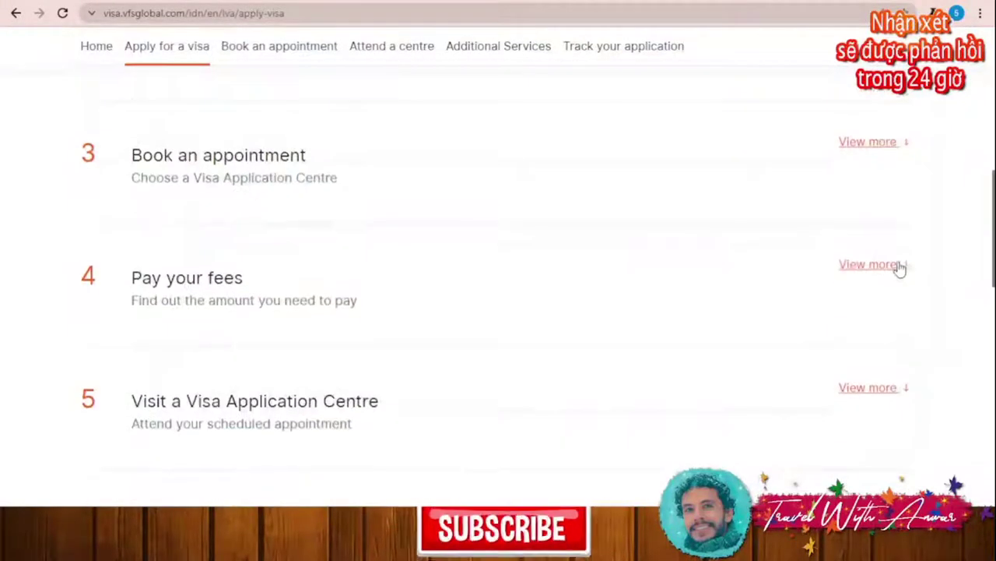
pyautogui.click(901, 267)
pyautogui.scroll(-1, 937, 276)
pyautogui.scroll(-1, 936, 275)
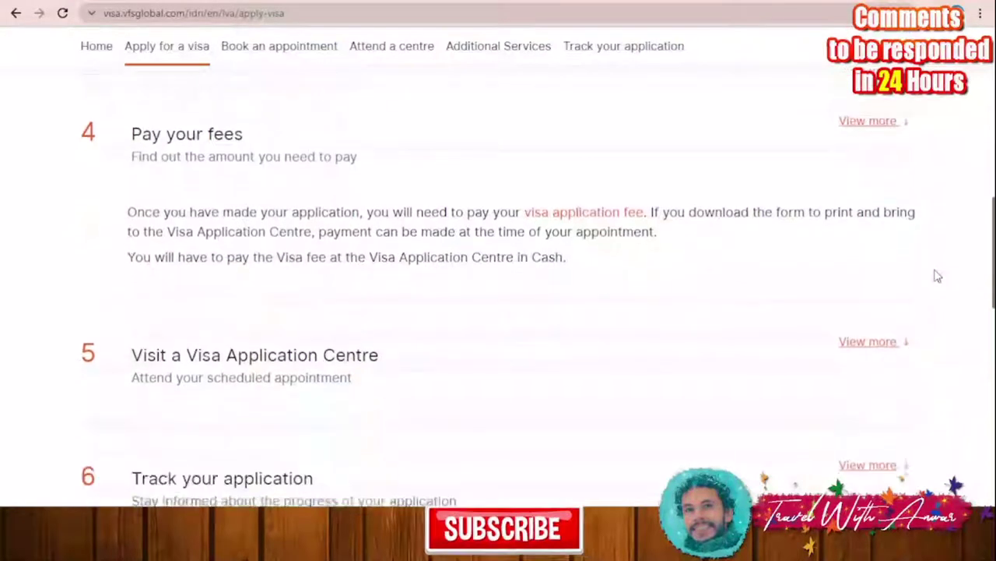
# Expand the Visit a Visa Application Centre section and read its instructions on submitting the form and walk-in attendance
pyautogui.click(862, 339)
pyautogui.scroll(-2, 928, 299)
pyautogui.scroll(1, 930, 292)
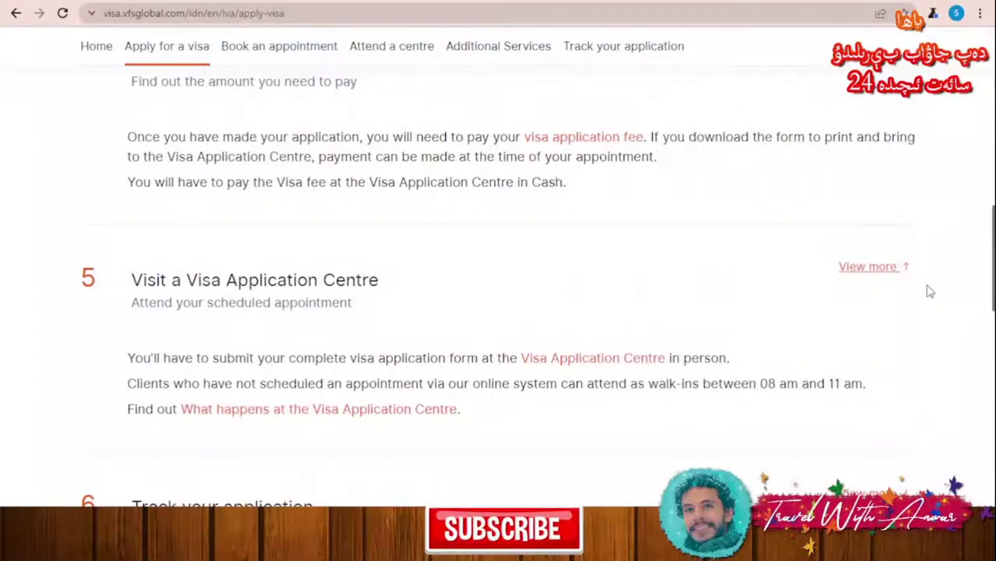
pyautogui.scroll(1, 930, 291)
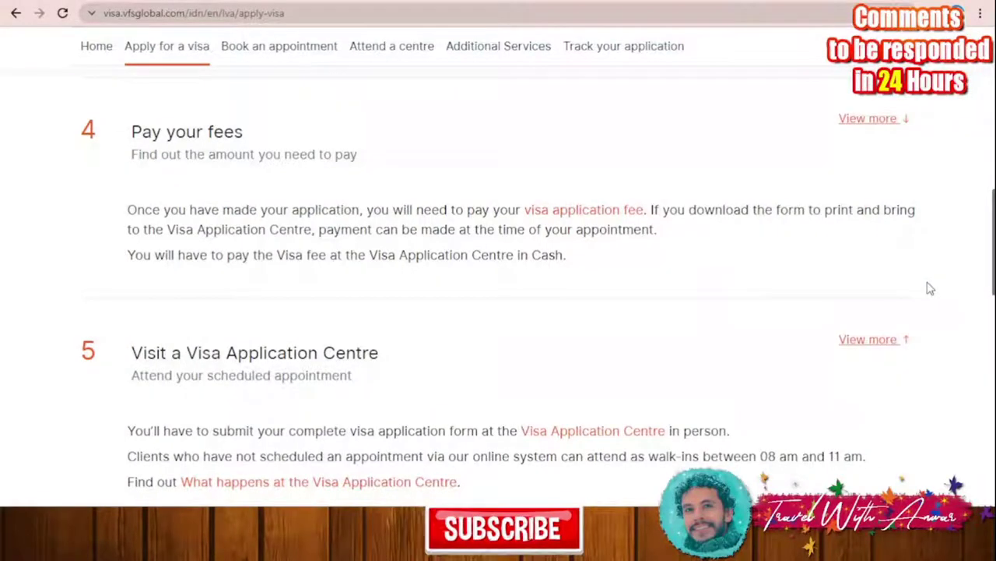
pyautogui.scroll(-4, 891, 307)
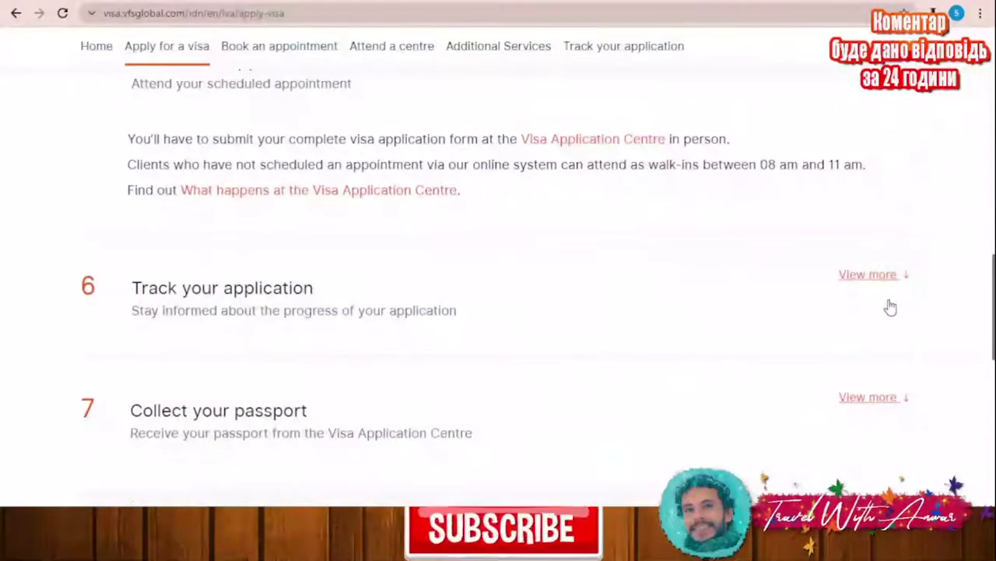
# Expand the Track your application and Collect your passport sections and read their instructions
pyautogui.click(883, 276)
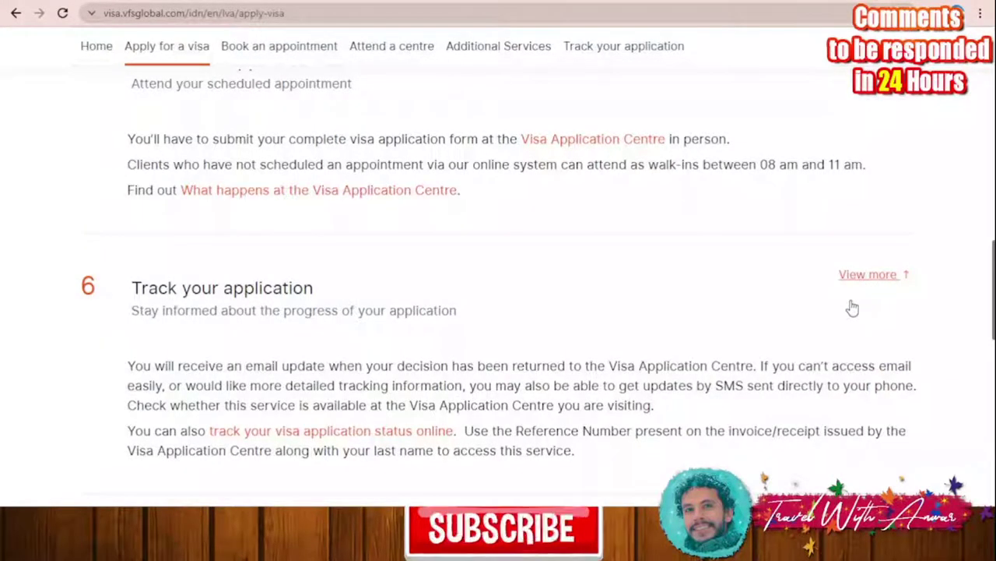
pyautogui.scroll(-2, 853, 308)
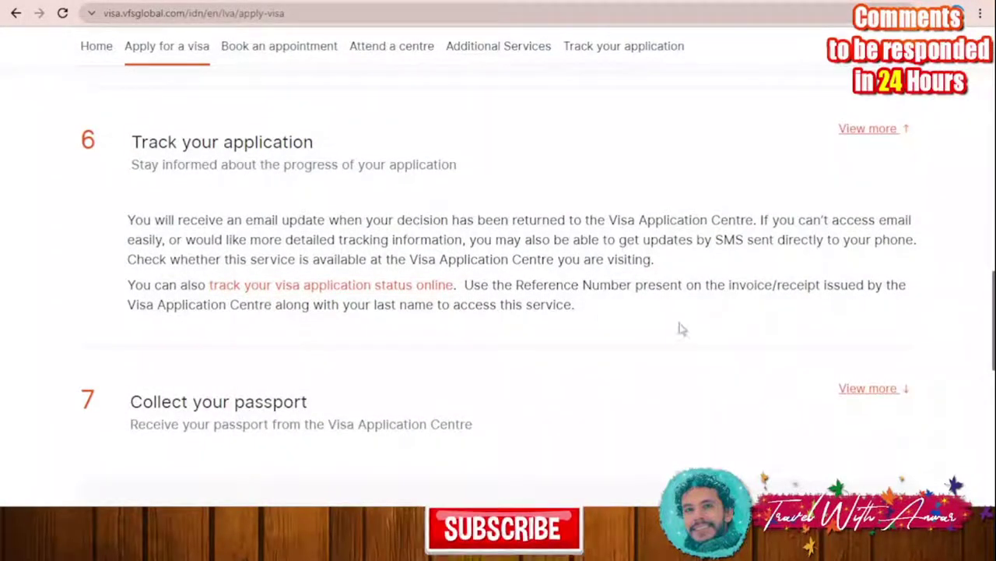
pyautogui.scroll(-2, 779, 311)
pyautogui.click(878, 243)
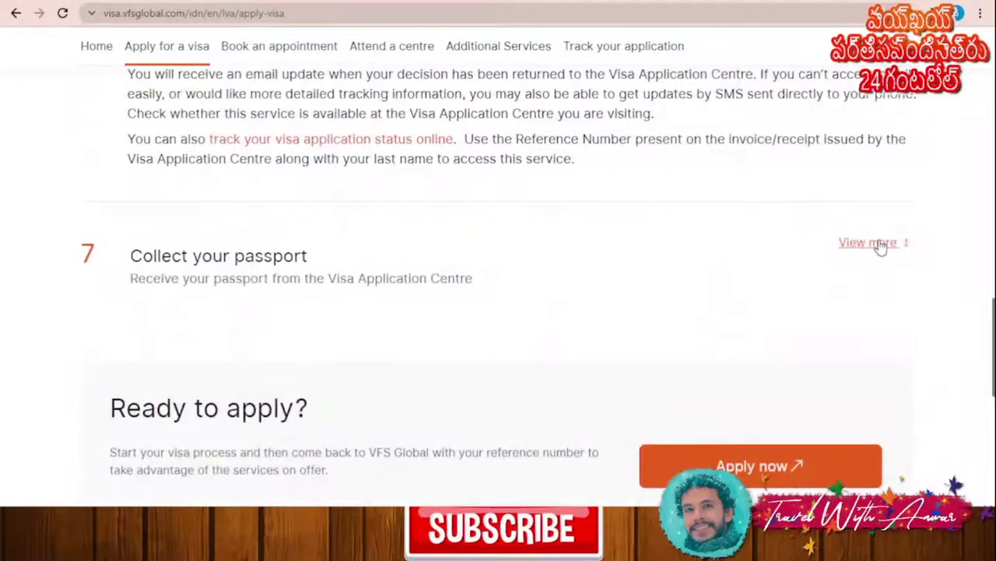
pyautogui.scroll(-2, 880, 243)
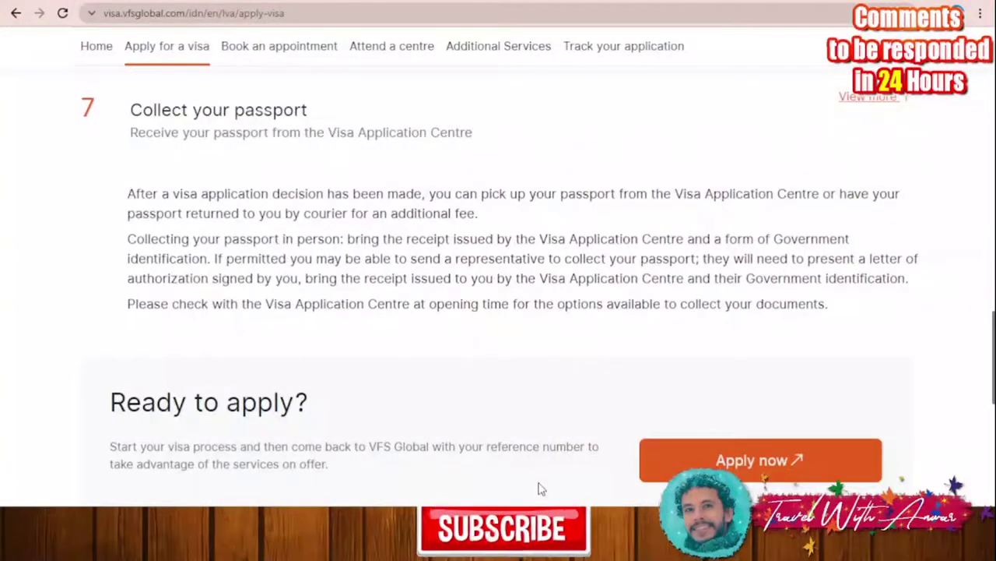